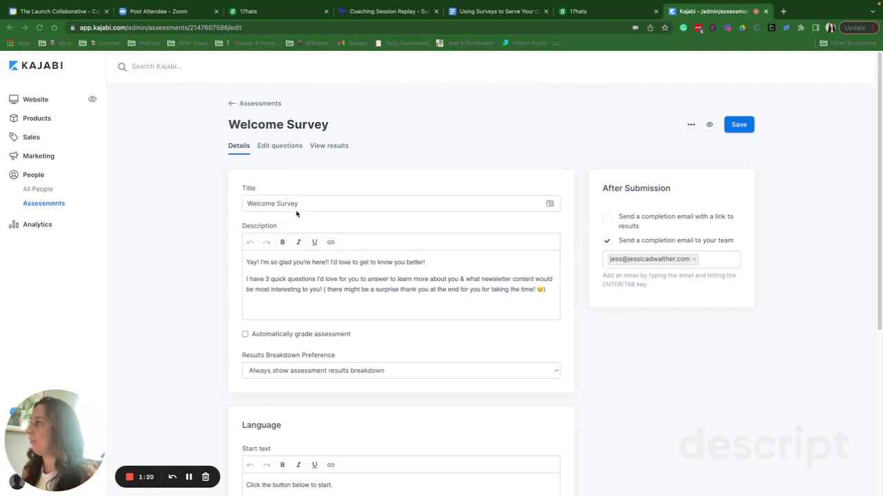
# Change the number of quick questions mentioned in the Welcome Survey description to 4
pyautogui.click(271, 267)
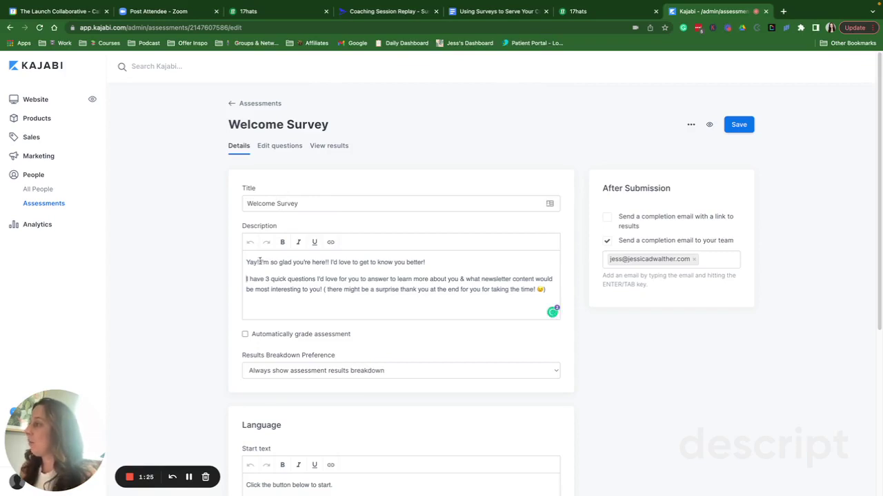
pyautogui.press('BackSpace')
pyautogui.write('4')
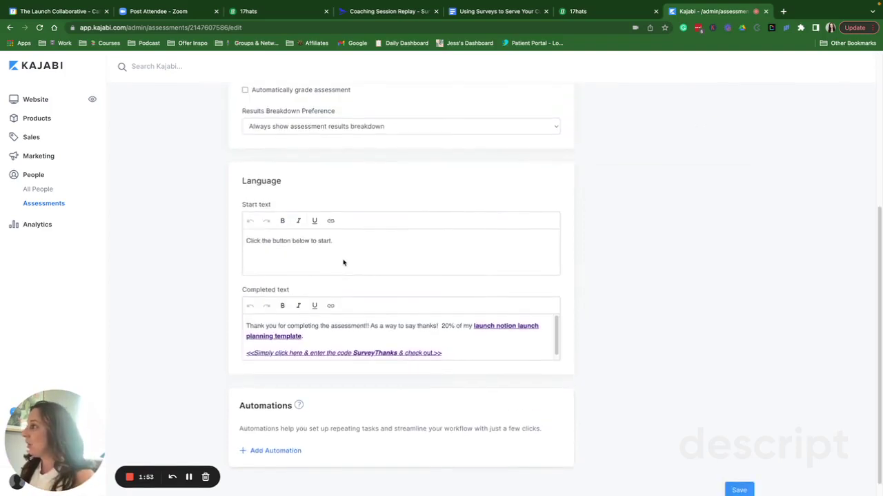
# Review the survey's start and completed texts, preview its public page, and return to the Kajabi editor
pyautogui.scroll(1, 340, 270)
pyautogui.scroll(-2, 340, 269)
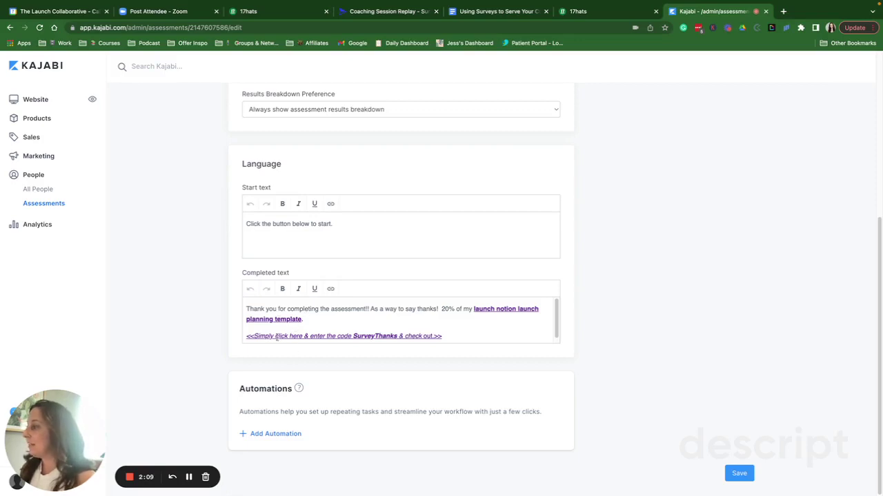
pyautogui.scroll(5, 306, 335)
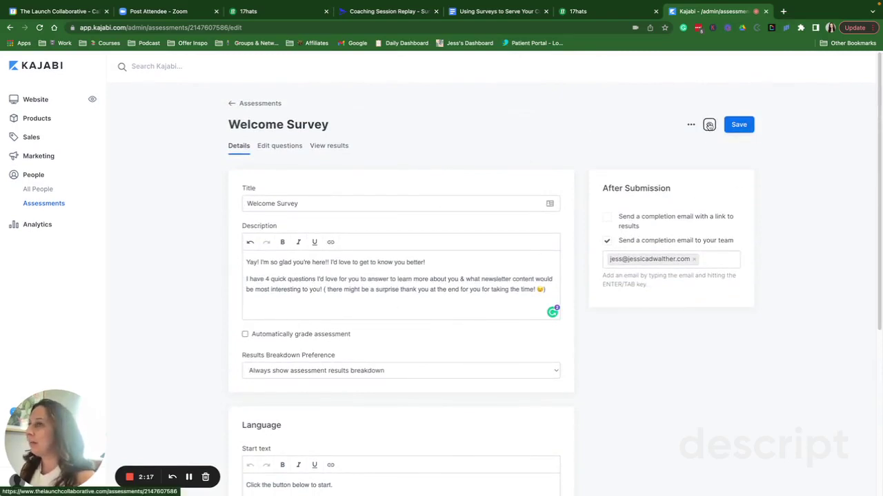
pyautogui.moveTo(709, 126); pyautogui.dragTo(793, 11)
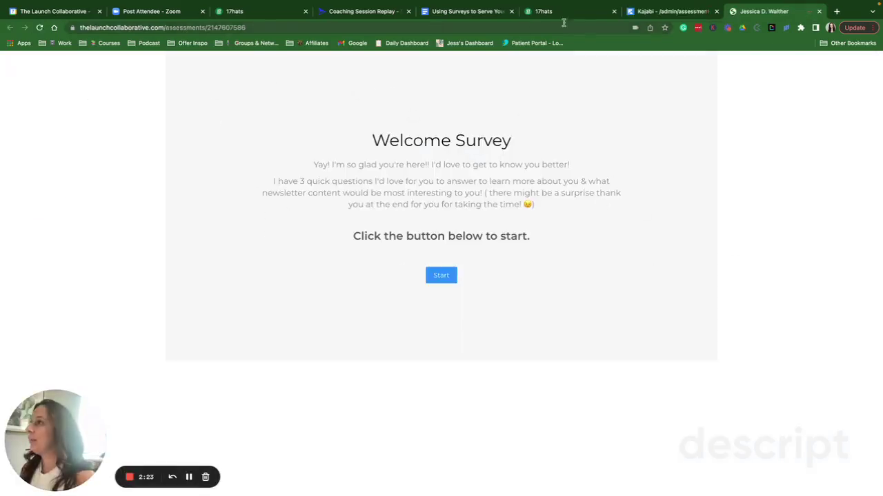
pyautogui.click(666, 13)
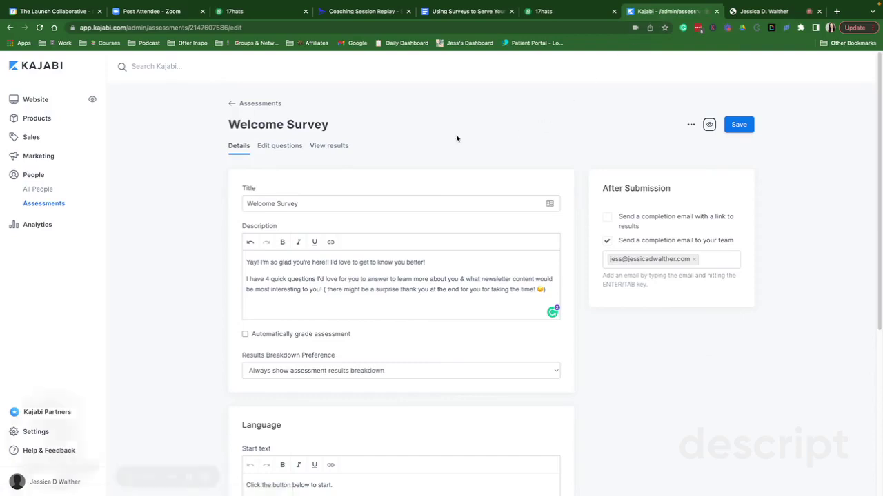
# Examine the newsletter-source and biggest-struggle questions in the question editor, plus the question types that can be added, and return to the details
pyautogui.click(285, 147)
pyautogui.click(463, 181)
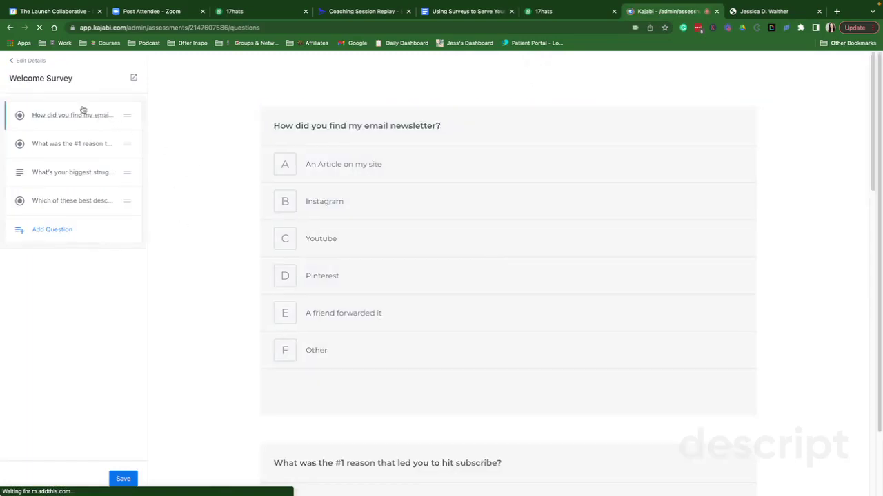
pyautogui.click(80, 115)
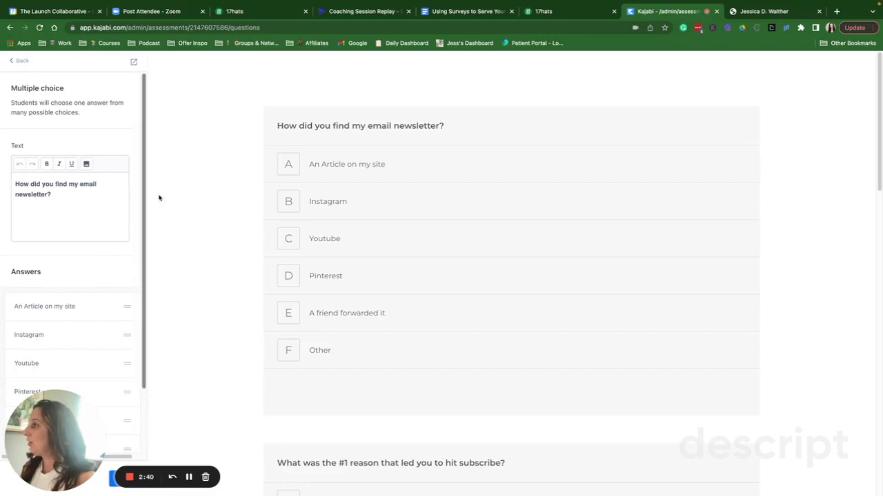
pyautogui.click(23, 62)
pyautogui.click(78, 173)
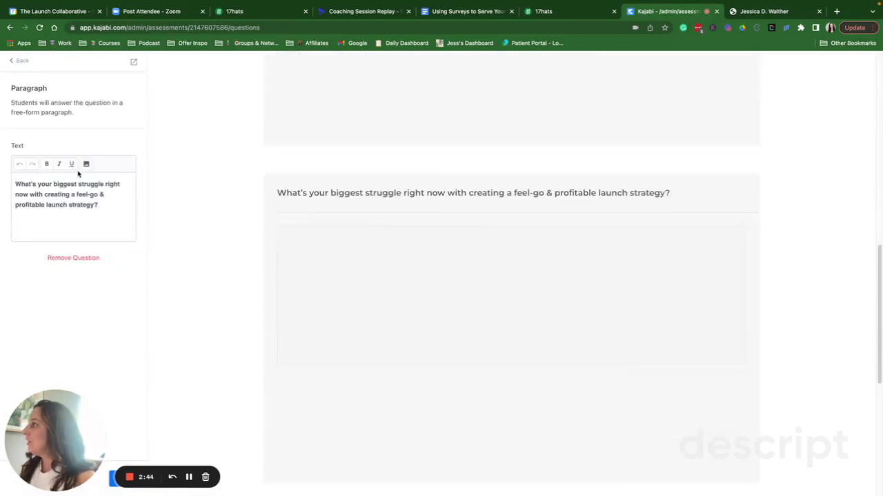
pyautogui.click(23, 60)
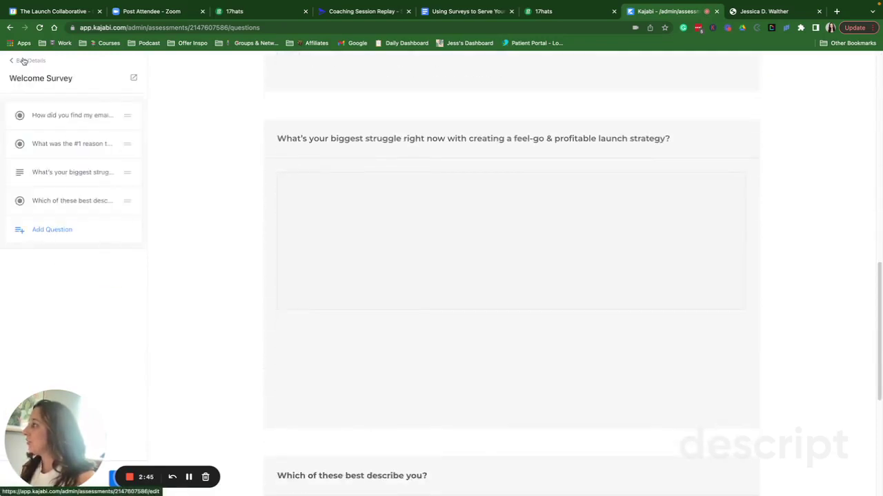
pyautogui.click(62, 232)
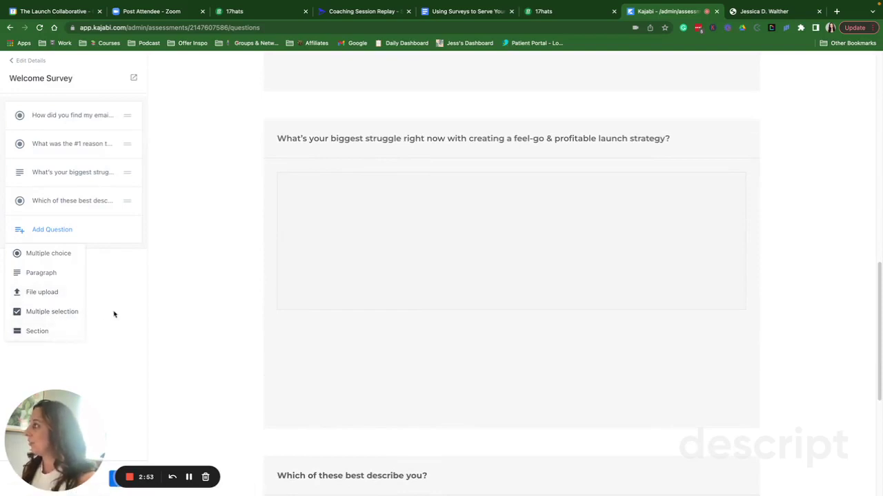
pyautogui.click(41, 63)
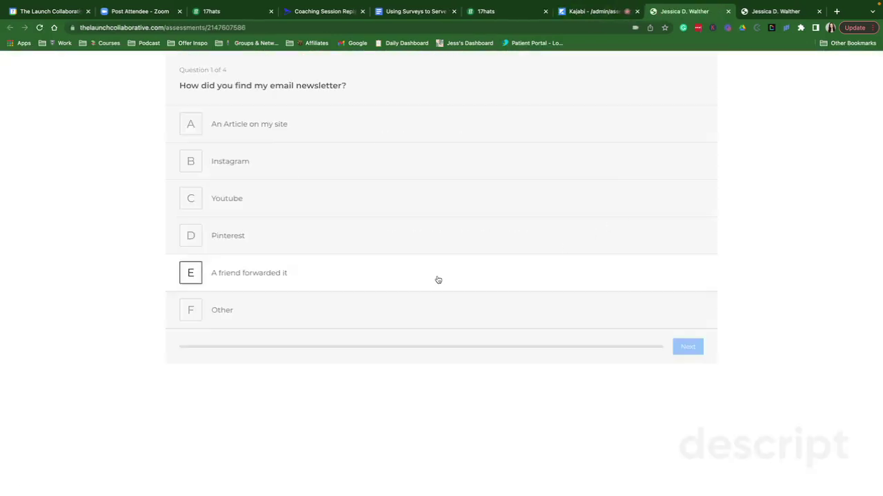
# Answer the previewed survey's first two questions with "Pinterest" and "Something else..."
pyautogui.click(565, 226)
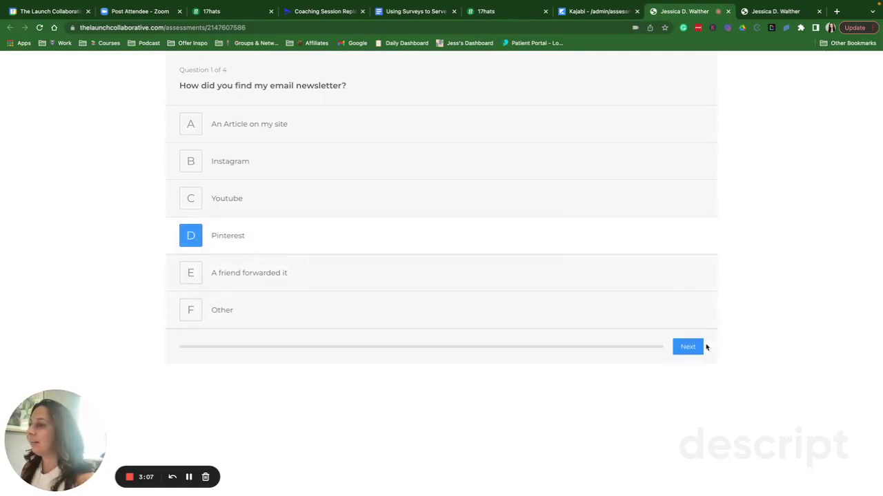
pyautogui.click(691, 347)
pyautogui.click(617, 221)
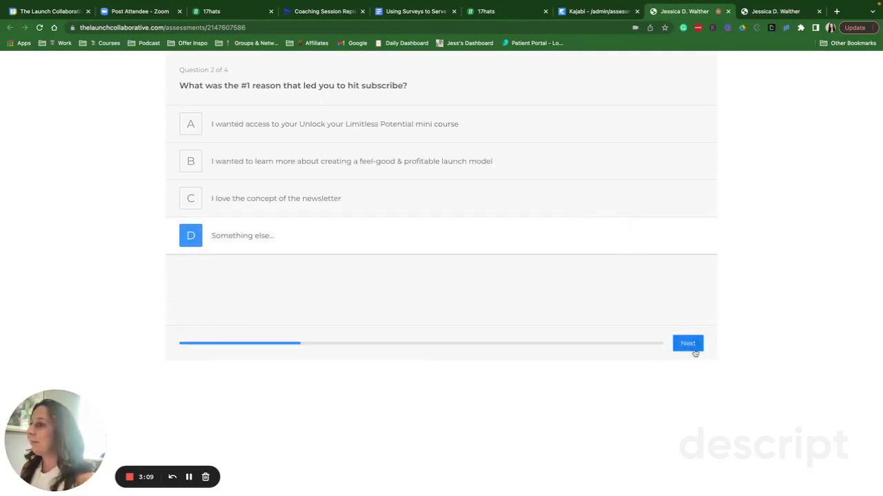
pyautogui.click(689, 345)
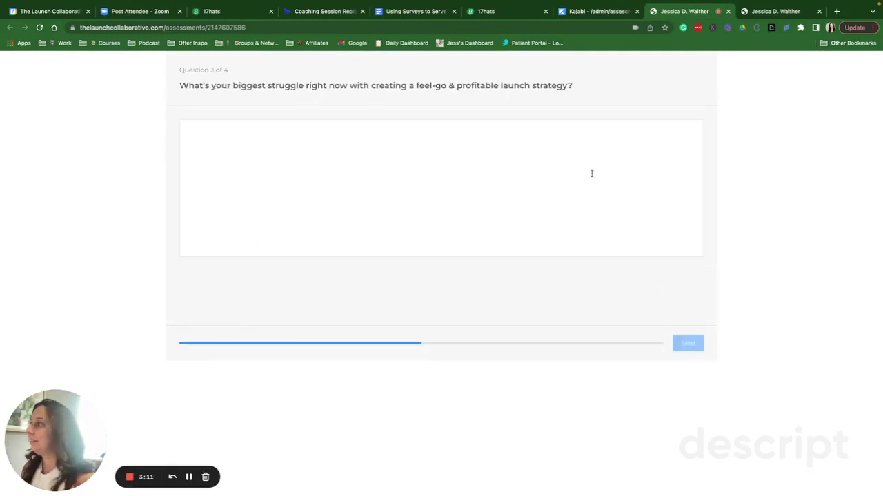
# Enter "ffgjgf" as the biggest struggle, choose the online veteran looking to scale option, and submit the survey
pyautogui.click(552, 131)
pyautogui.write('ffgjgf')
pyautogui.click(700, 345)
pyautogui.click(606, 208)
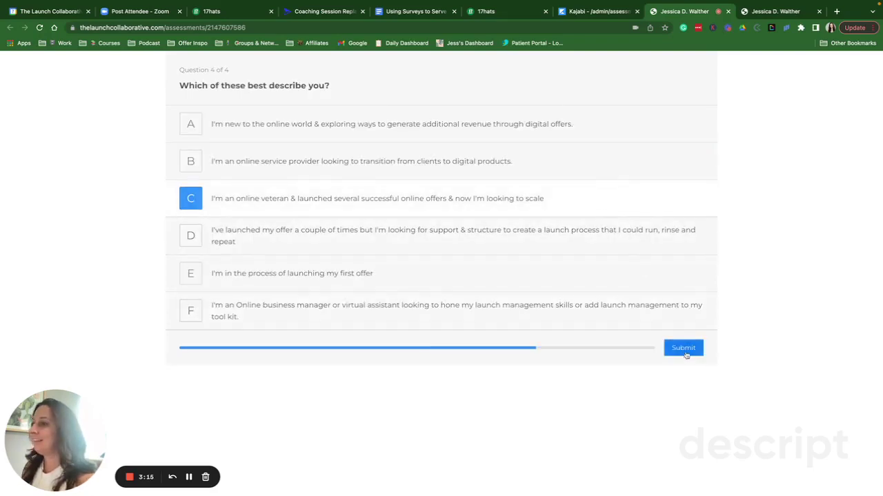
pyautogui.click(683, 350)
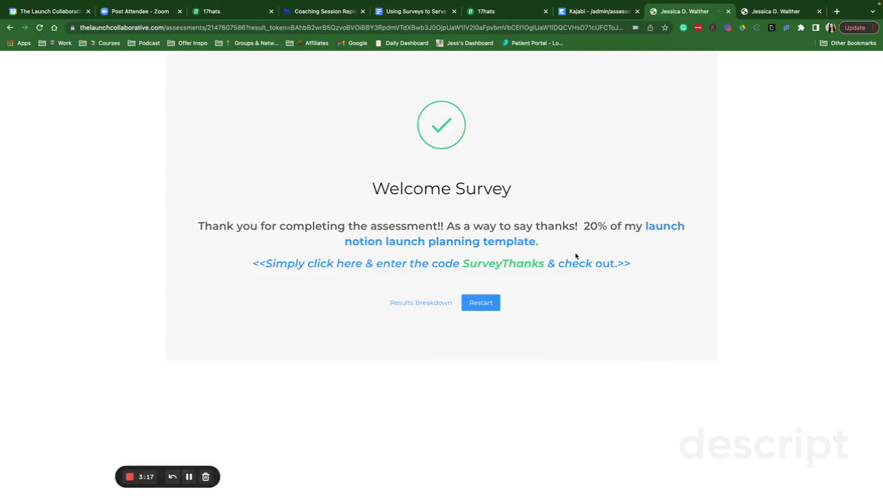
# Open the thank-you offer from the completion message, and return to Kajabi to review the Welcome Survey details
pyautogui.click(372, 271)
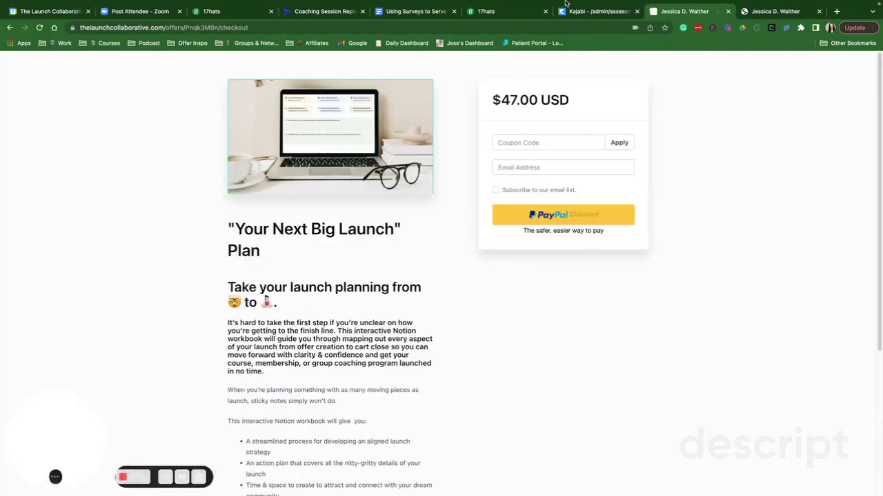
pyautogui.click(592, 11)
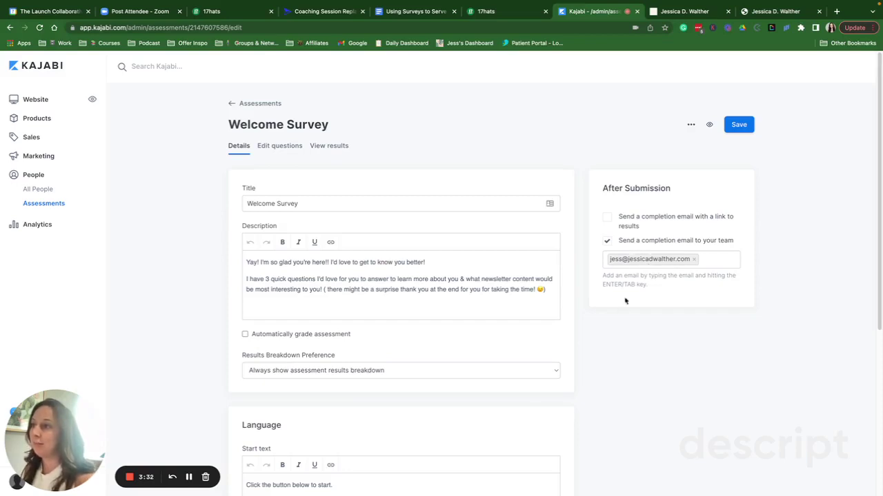
pyautogui.scroll(-2, 605, 327)
pyautogui.scroll(2, 605, 327)
pyautogui.scroll(-1, 605, 329)
pyautogui.scroll(-5, 605, 327)
pyautogui.scroll(5, 319, 182)
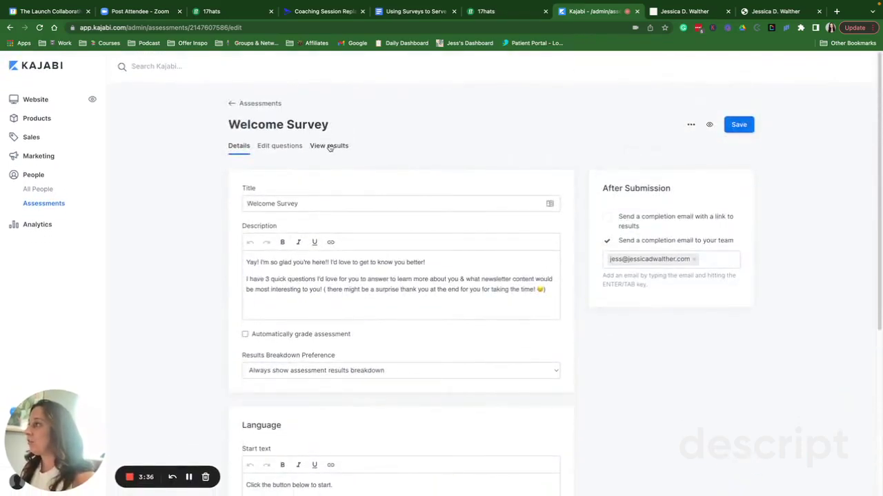
# View the Welcome Survey's submitted results, and look over its questions and details again
pyautogui.click(330, 146)
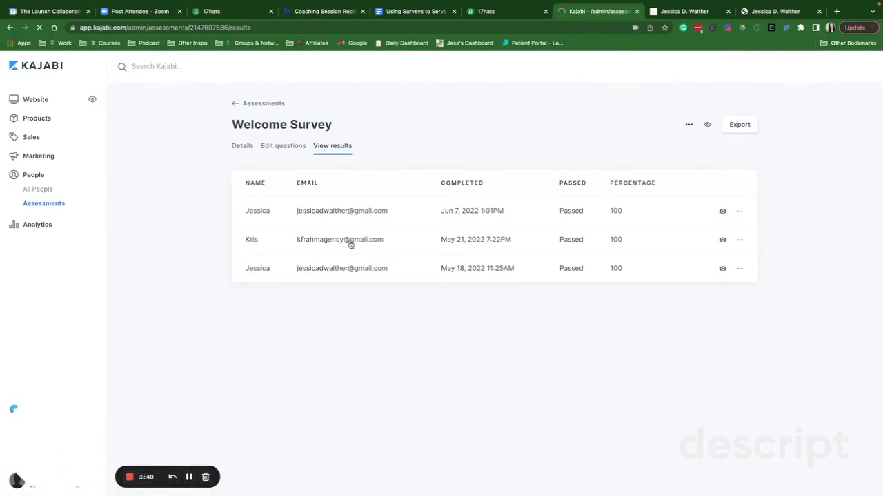
pyautogui.click(272, 147)
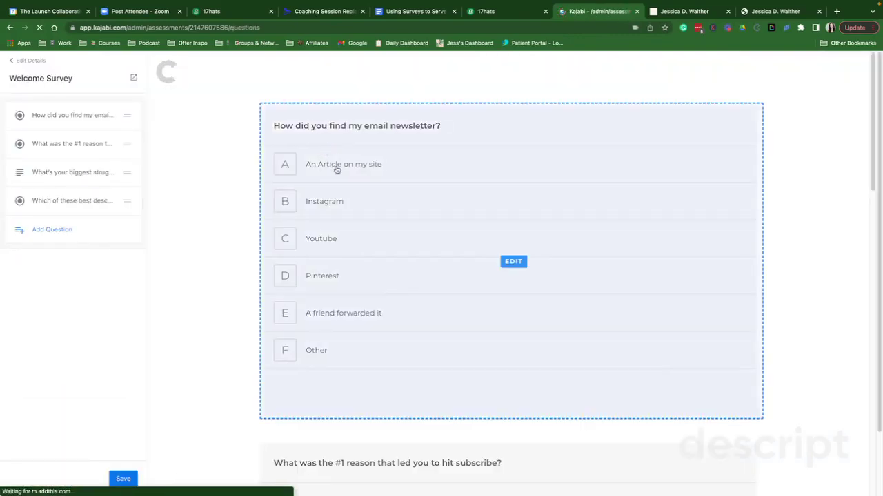
pyautogui.click(23, 60)
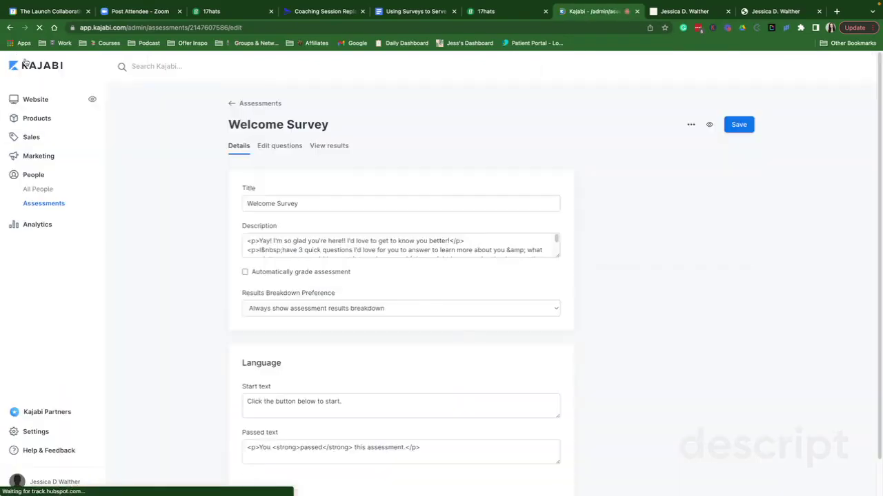
pyautogui.scroll(-1, 299, 198)
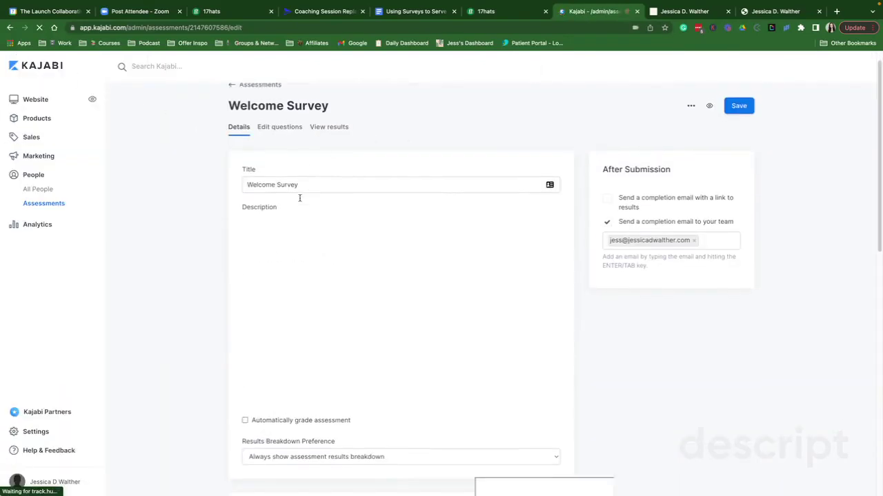
pyautogui.scroll(-2, 299, 198)
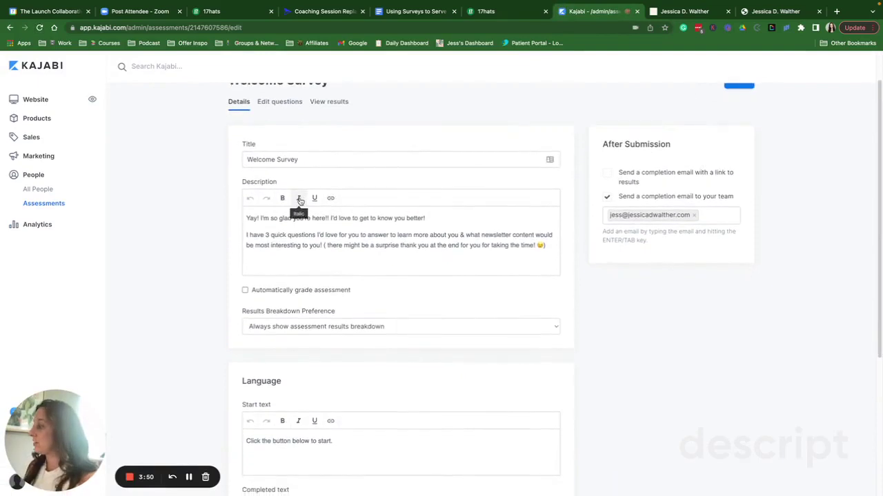
pyautogui.scroll(1, 300, 199)
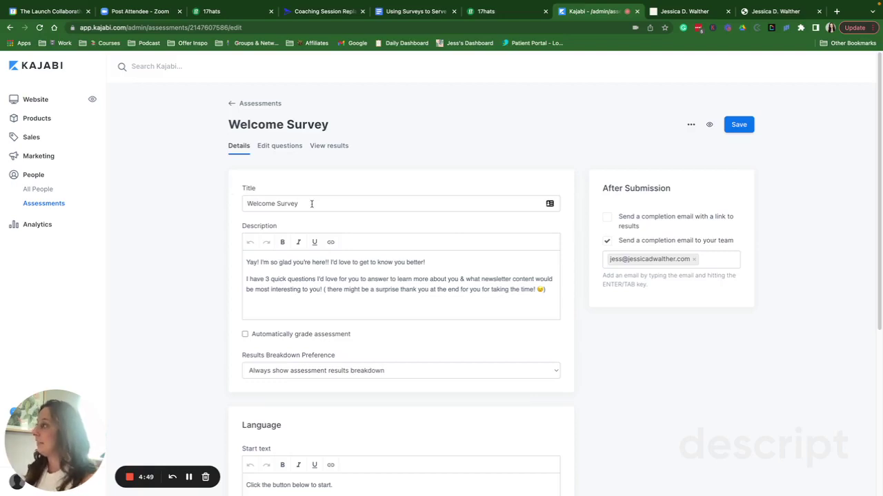
# Save the Welcome Survey and open the Opt In Thank You Page landing page for editing
pyautogui.click(735, 128)
pyautogui.click(37, 103)
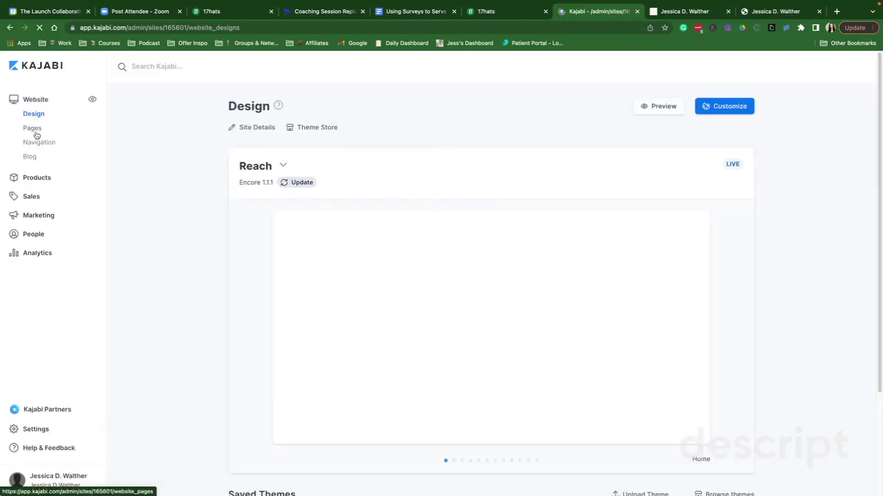
pyautogui.click(38, 134)
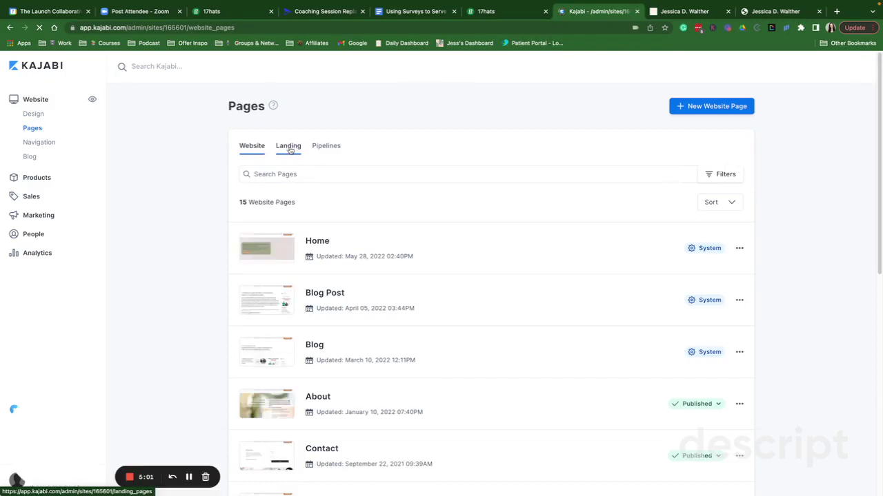
pyautogui.click(290, 148)
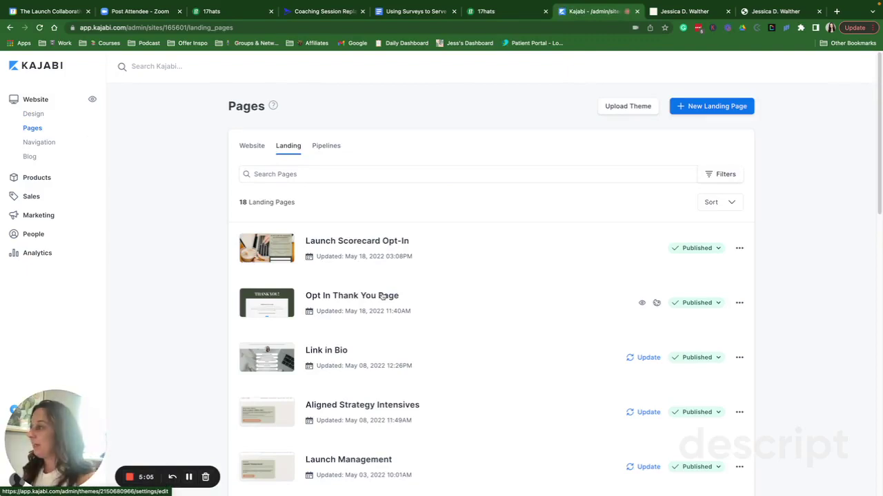
pyautogui.click(383, 296)
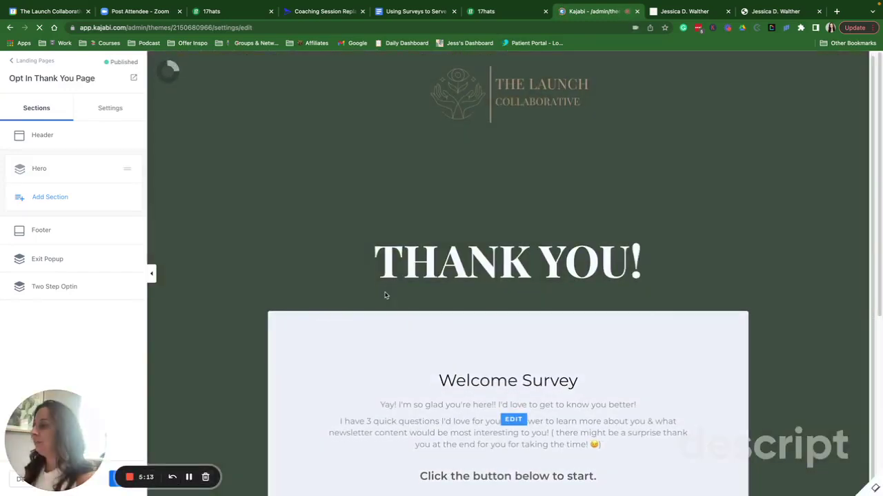
pyautogui.scroll(-3, 447, 346)
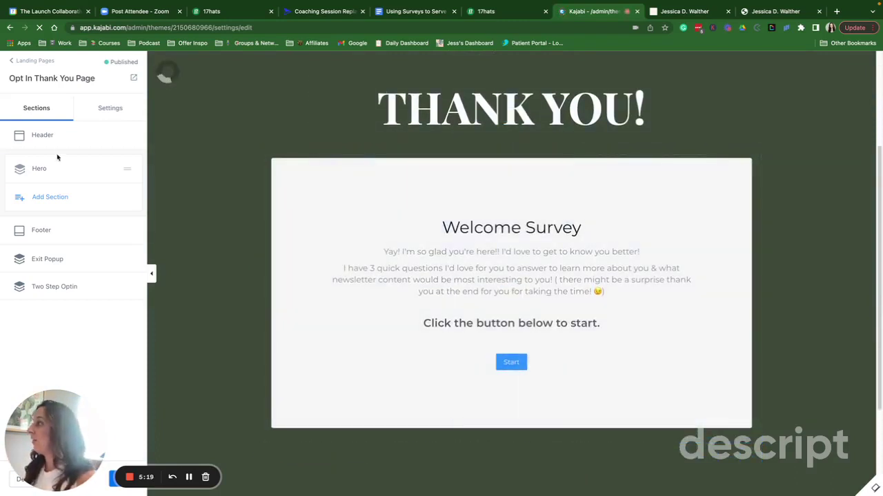
# Set the assessment block in the page's Hero section to show the Welcome Survey
pyautogui.click(36, 168)
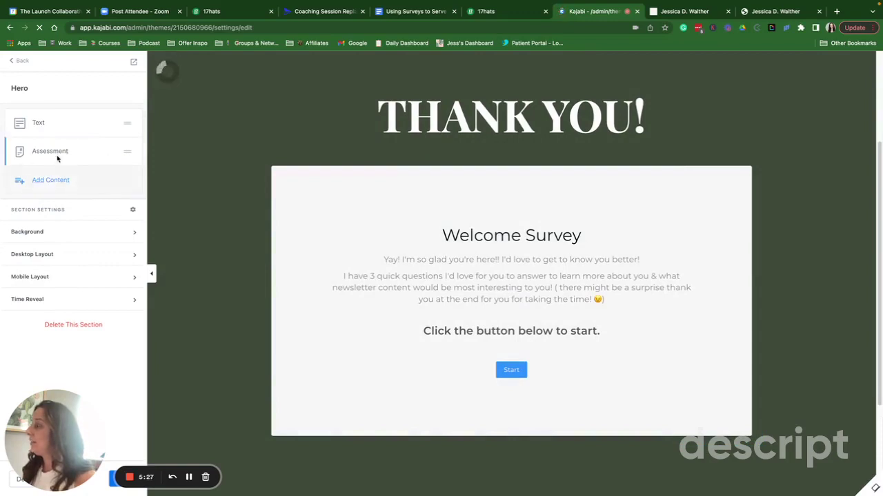
pyautogui.click(58, 159)
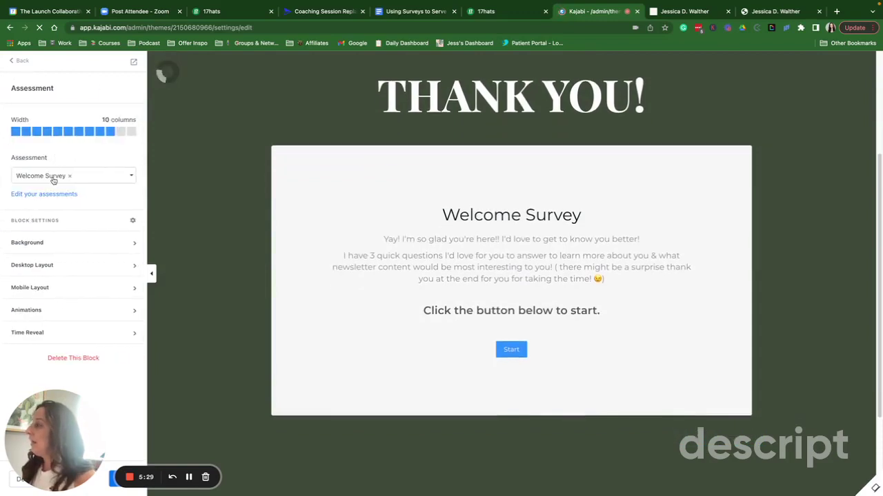
pyautogui.click(53, 178)
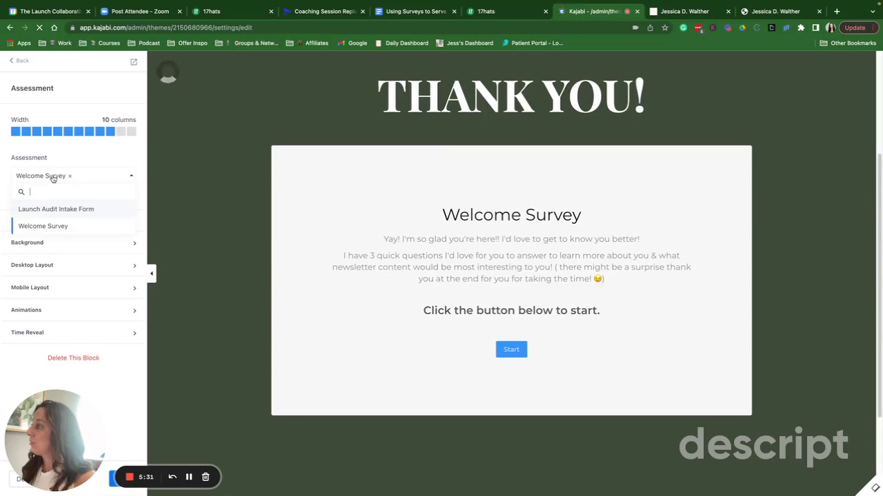
pyautogui.click(51, 229)
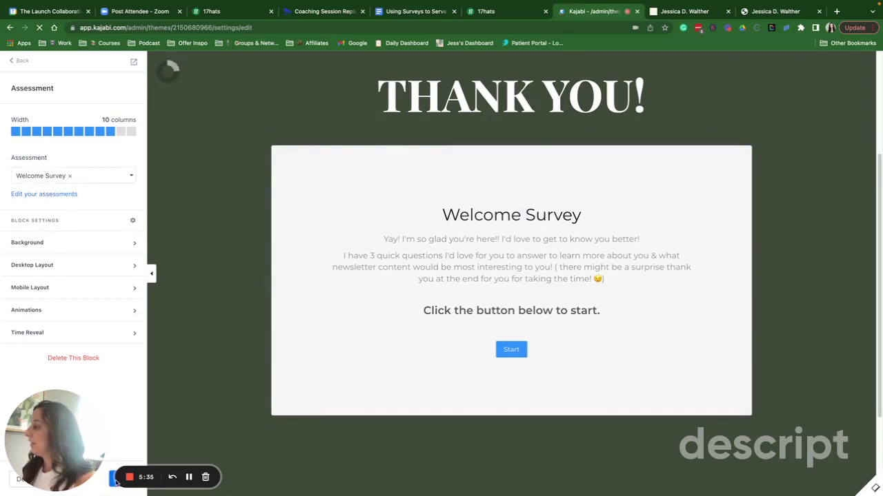
# Open the Opt In Thank You Page's details from the page editor and highlight its URL slug, opt-in-thank-you-page, for review
pyautogui.moveTo(29, 484)
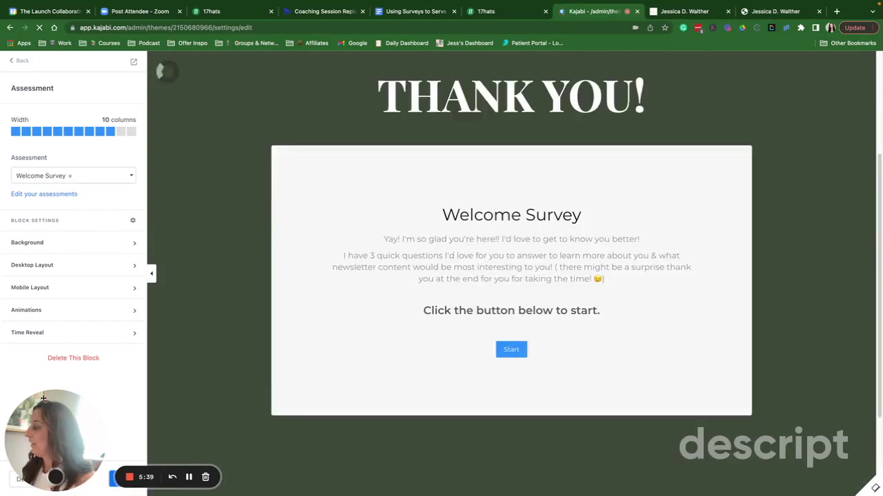
pyautogui.moveTo(53, 428); pyautogui.dragTo(112, 428)
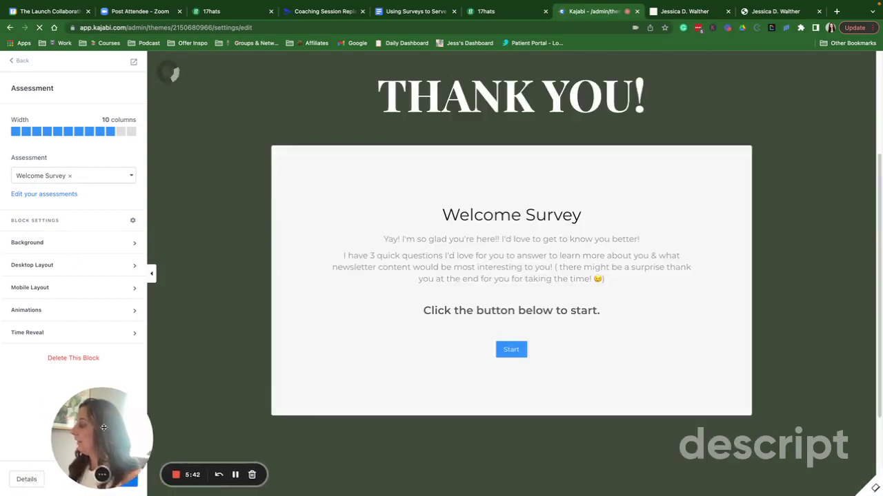
pyautogui.click(25, 480)
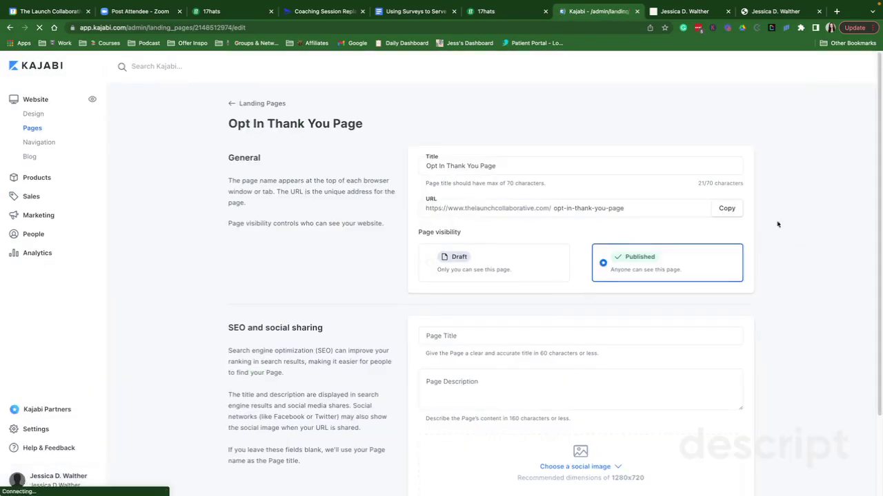
pyautogui.click(572, 209)
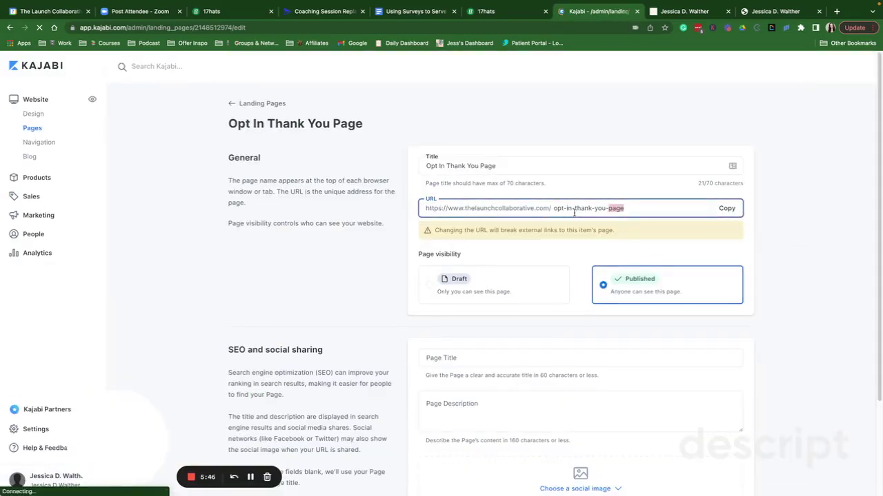
pyautogui.moveTo(574, 213); pyautogui.dragTo(554, 208)
pyautogui.click(553, 214)
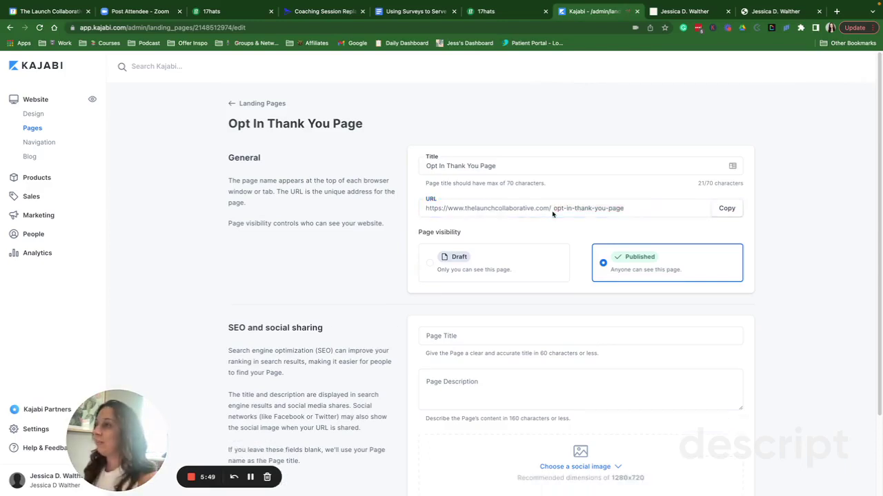
pyautogui.tripleClick(551, 211)
pyautogui.click(550, 213)
pyautogui.tripleClick(550, 215)
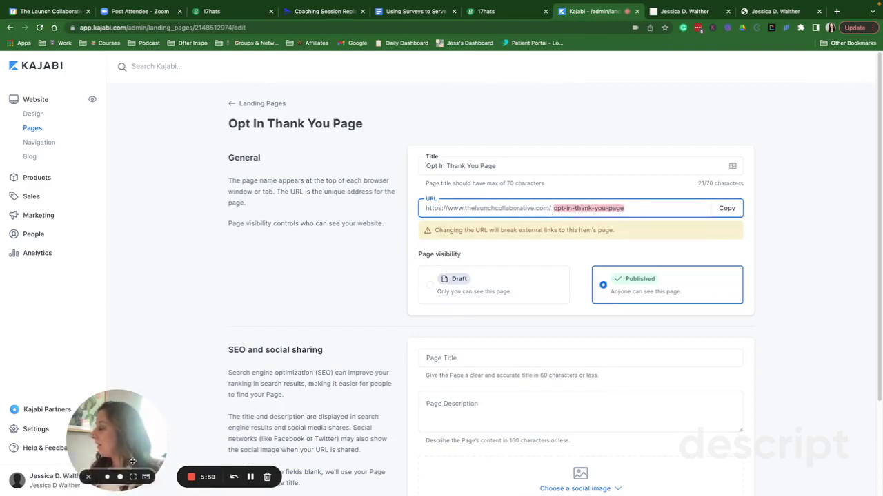
pyautogui.moveTo(133, 462); pyautogui.dragTo(81, 462)
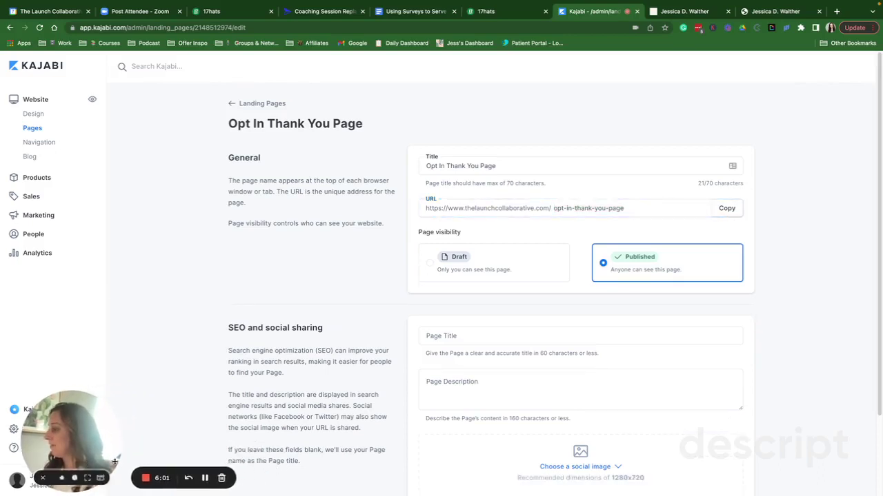